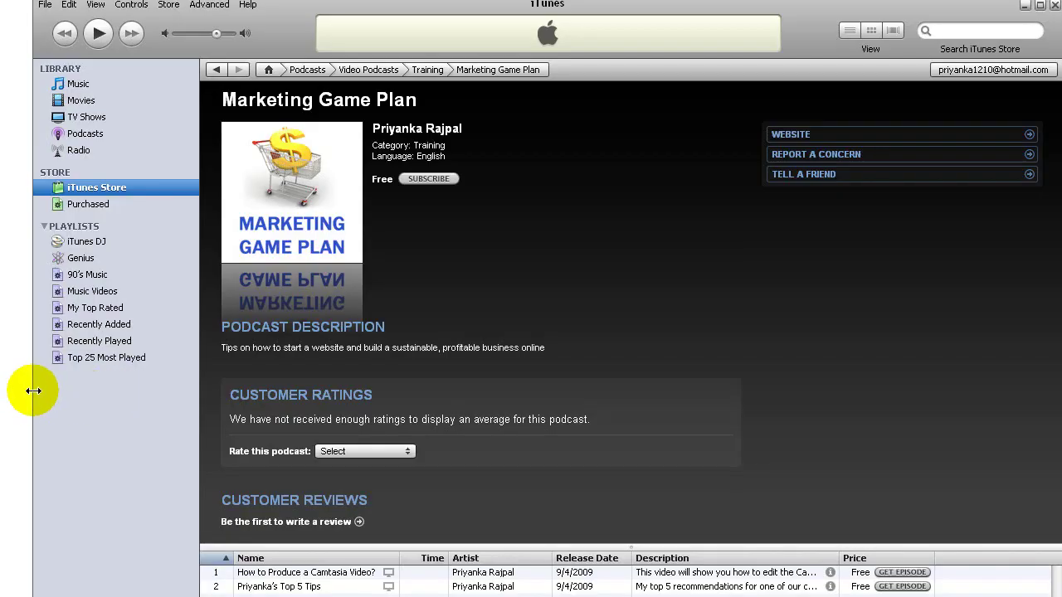
Go to podbean.com in the web browser, log in to the account and open its dashboard.
{"action": "left_click_drag", "start_coordinate": [34, 390], "coordinate": [0, 390]}
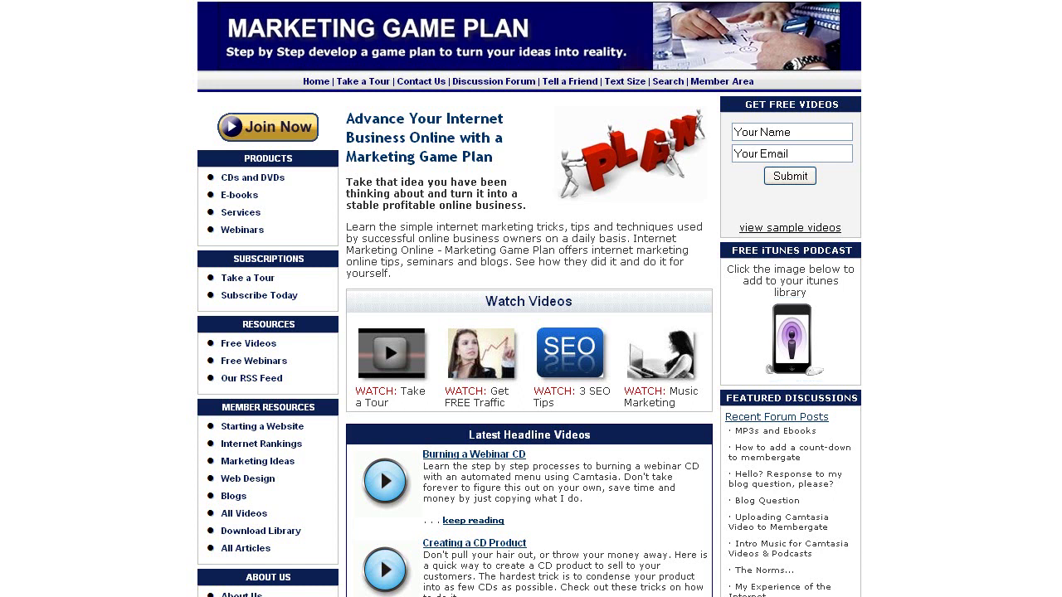
{"action": "type", "text": "podbean.com"}
{"action": "key", "text": "Return"}
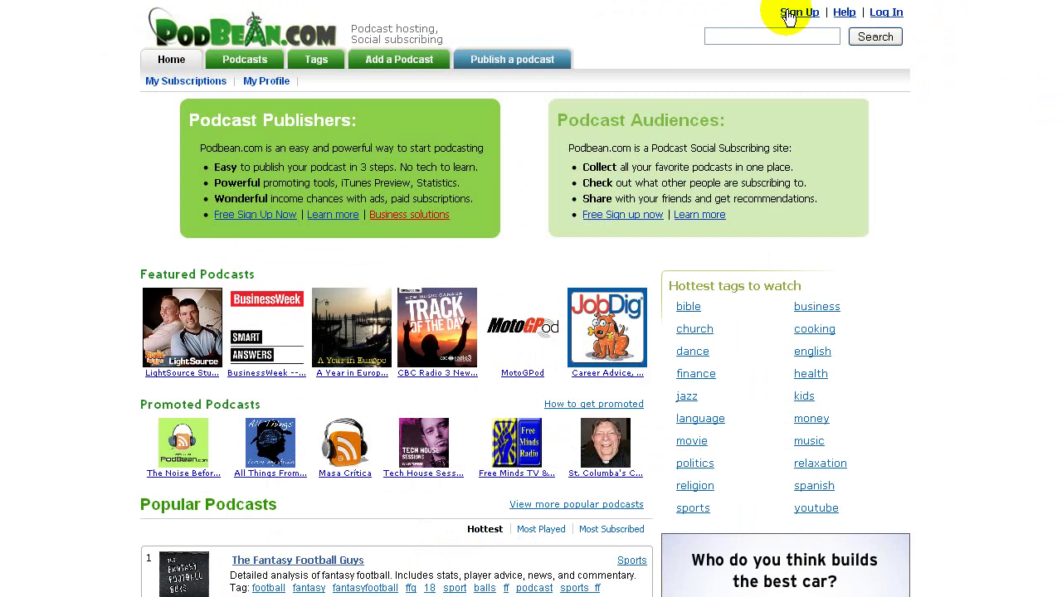
{"action": "left_click", "coordinate": [885, 12]}
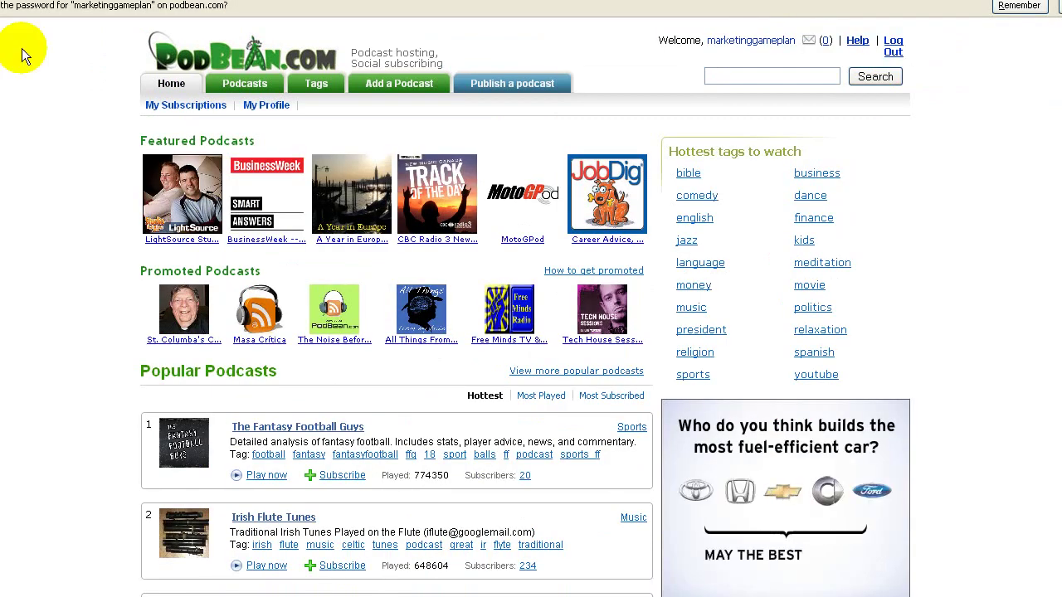
{"action": "left_click", "coordinate": [772, 42]}
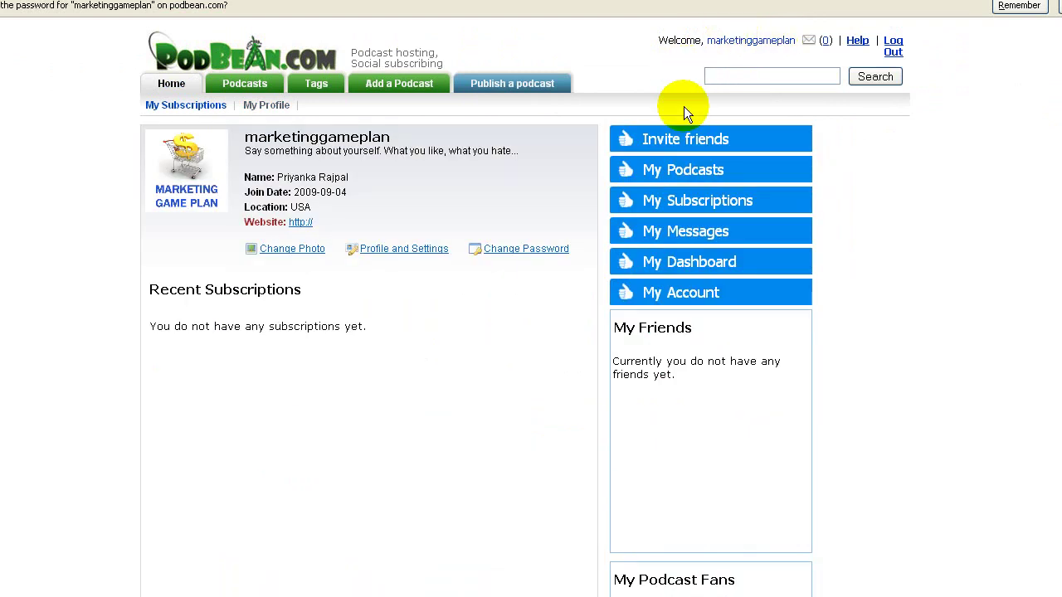
{"action": "left_click", "coordinate": [702, 264]}
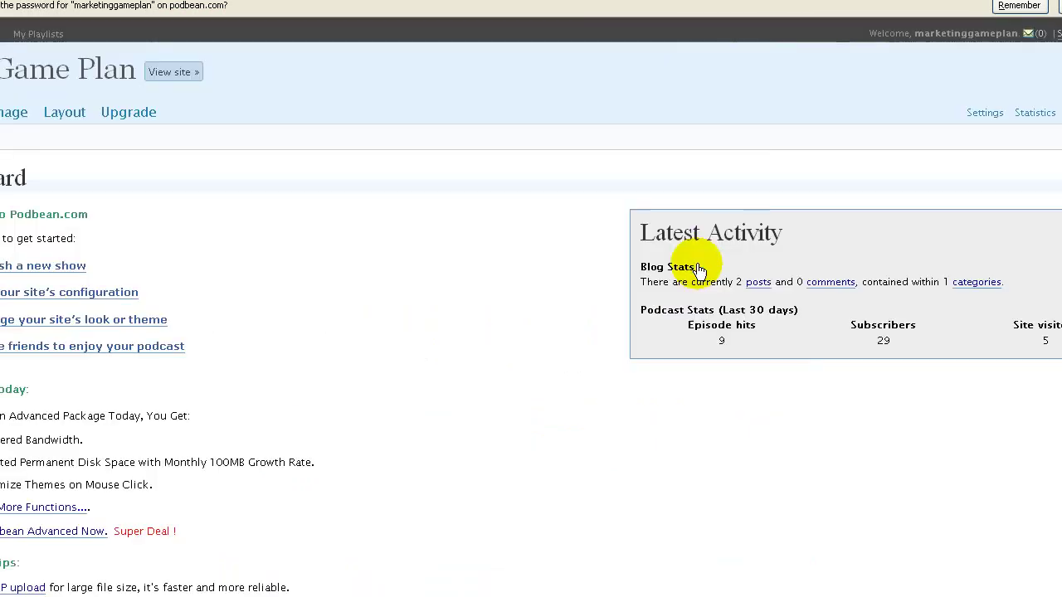
Open the Feed/iTunes settings and review the iTunes preview, iTunes settings and advanced feed settings.
{"action": "left_click", "coordinate": [984, 112]}
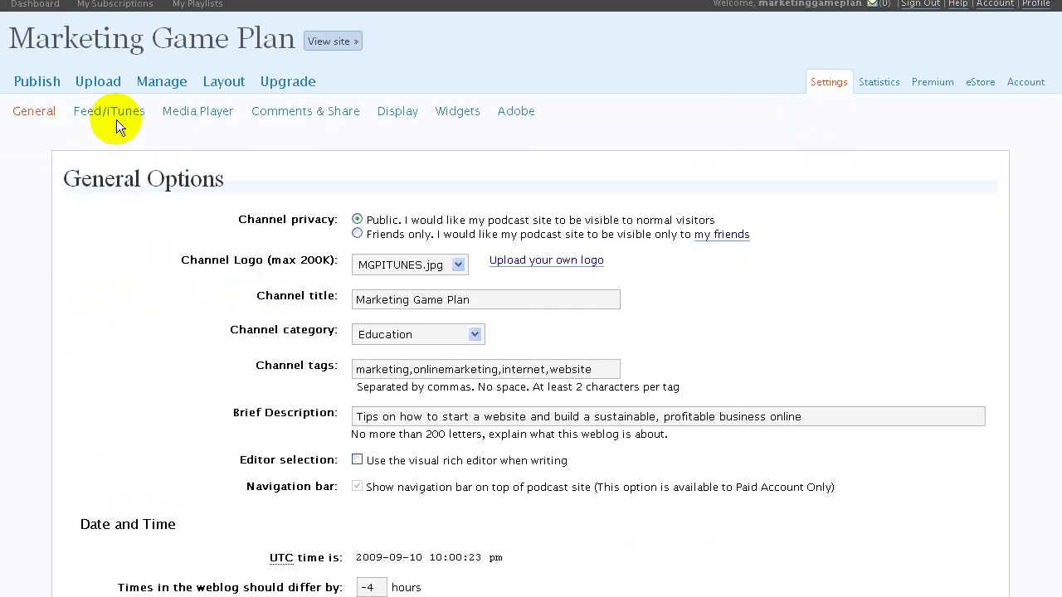
{"action": "left_click", "coordinate": [123, 116]}
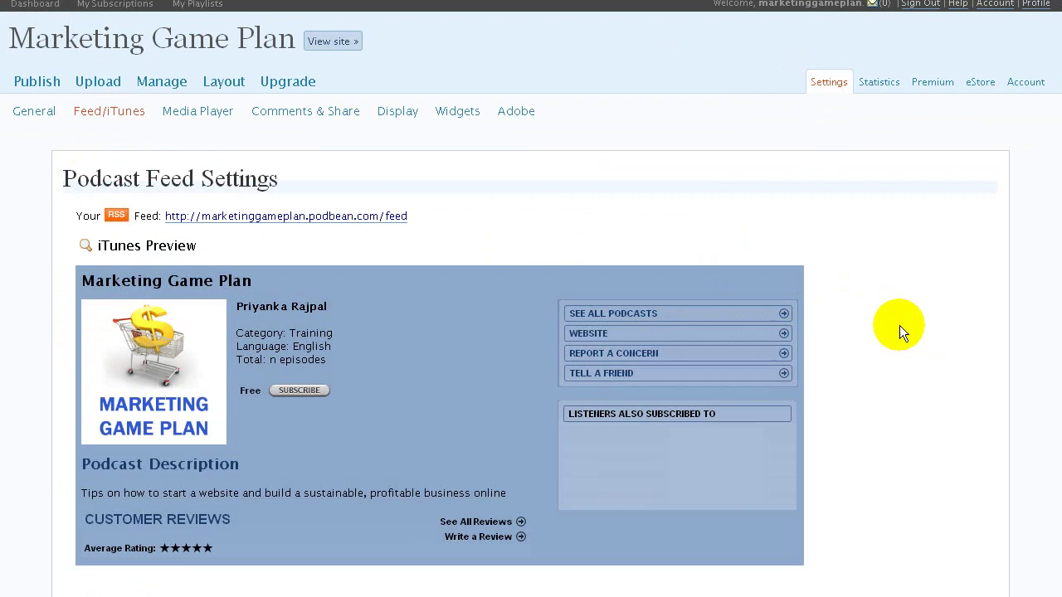
{"action": "scroll", "coordinate": [899, 325], "scroll_direction": "down", "scroll_amount": 2}
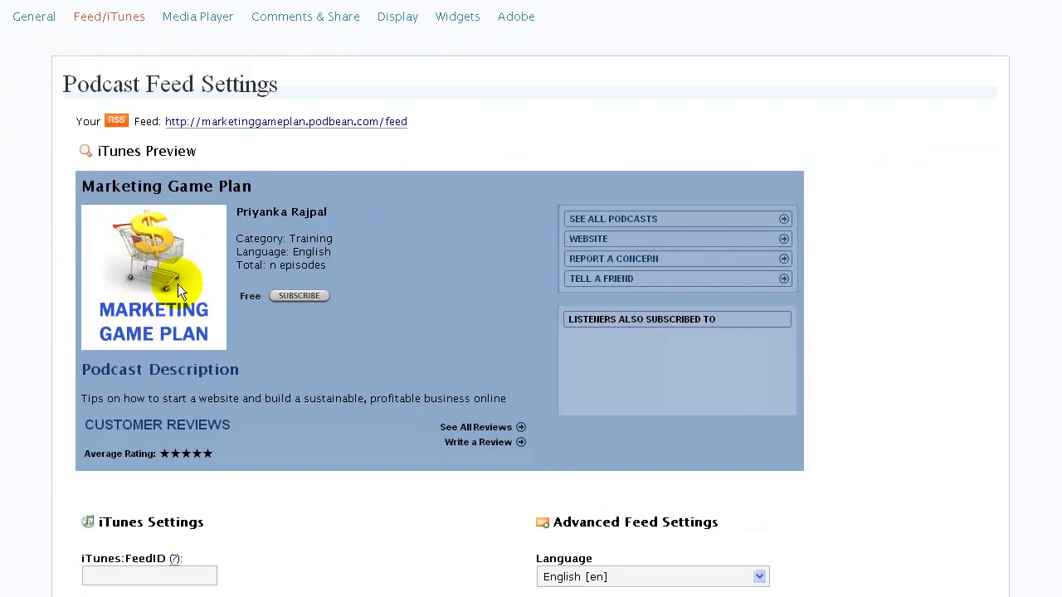
{"action": "scroll", "coordinate": [255, 320], "scroll_direction": "down", "scroll_amount": 6}
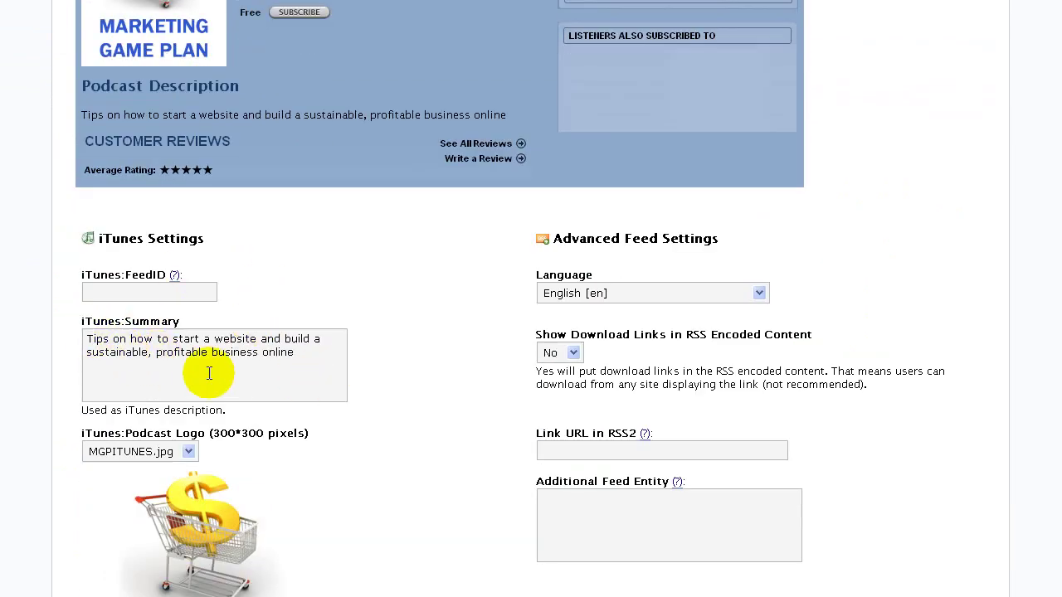
{"action": "scroll", "coordinate": [466, 421], "scroll_direction": "down", "scroll_amount": 4}
{"action": "scroll", "coordinate": [466, 422], "scroll_direction": "down", "scroll_amount": 12}
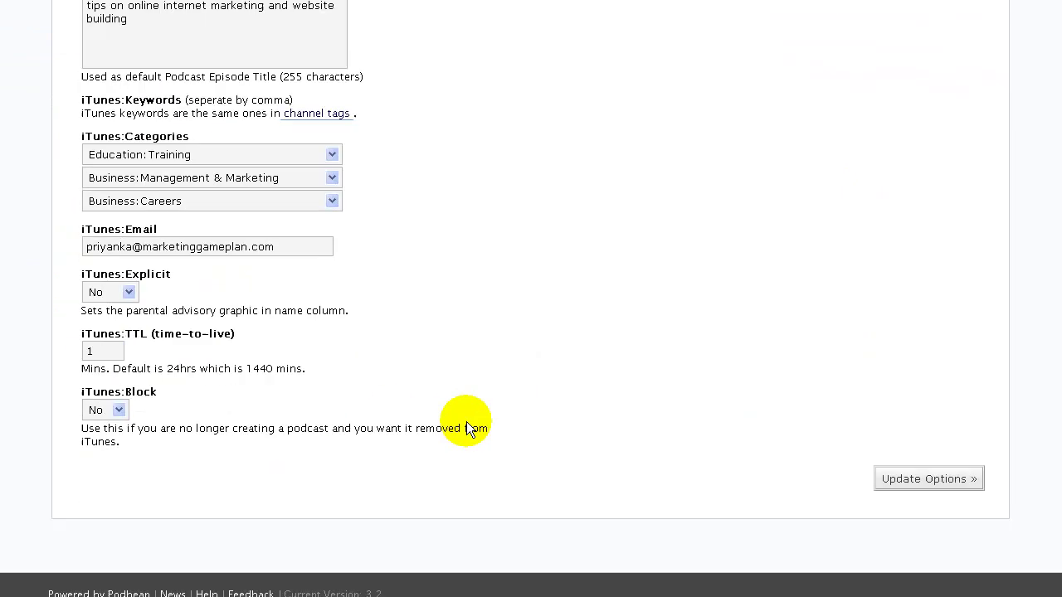
{"action": "scroll", "coordinate": [466, 422], "scroll_direction": "up", "scroll_amount": 20}
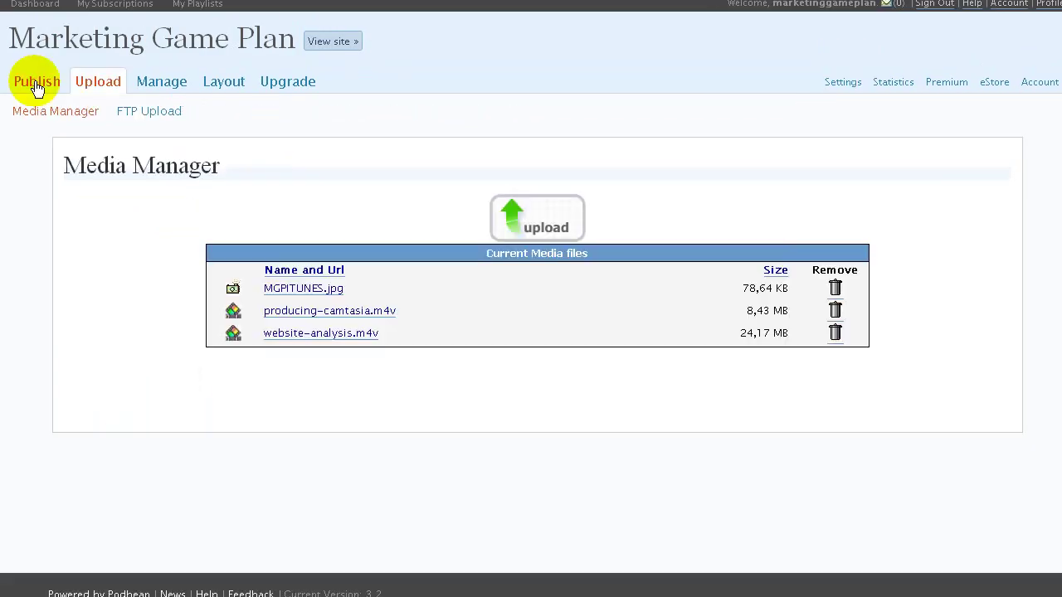
Start a new podcast episode post and choose producing-camtasia.m4v from the account's files as its media file.
{"action": "left_click", "coordinate": [36, 83]}
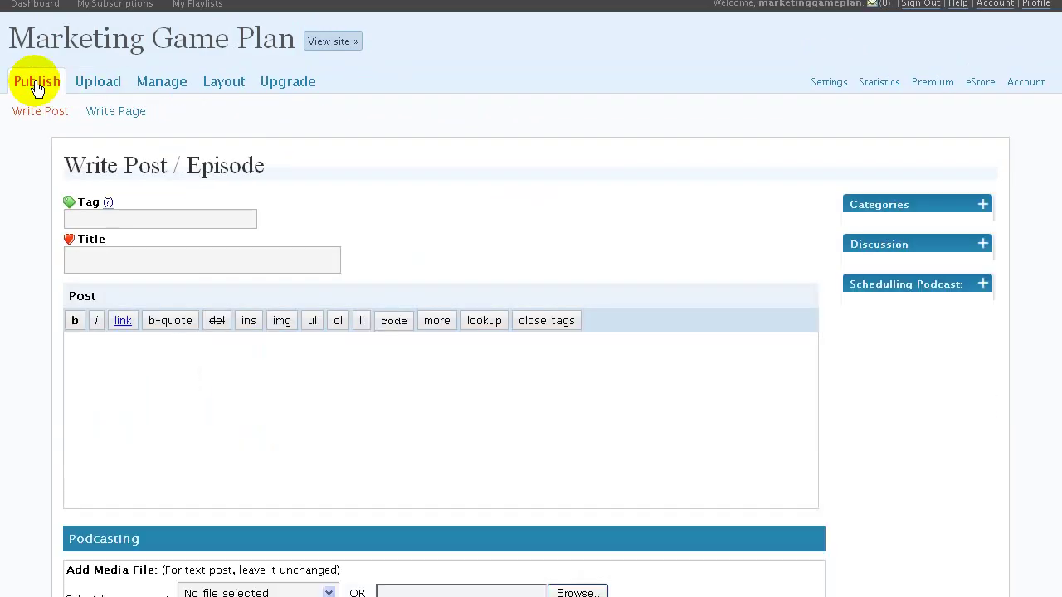
{"action": "scroll", "coordinate": [38, 333], "scroll_direction": "down", "scroll_amount": 5}
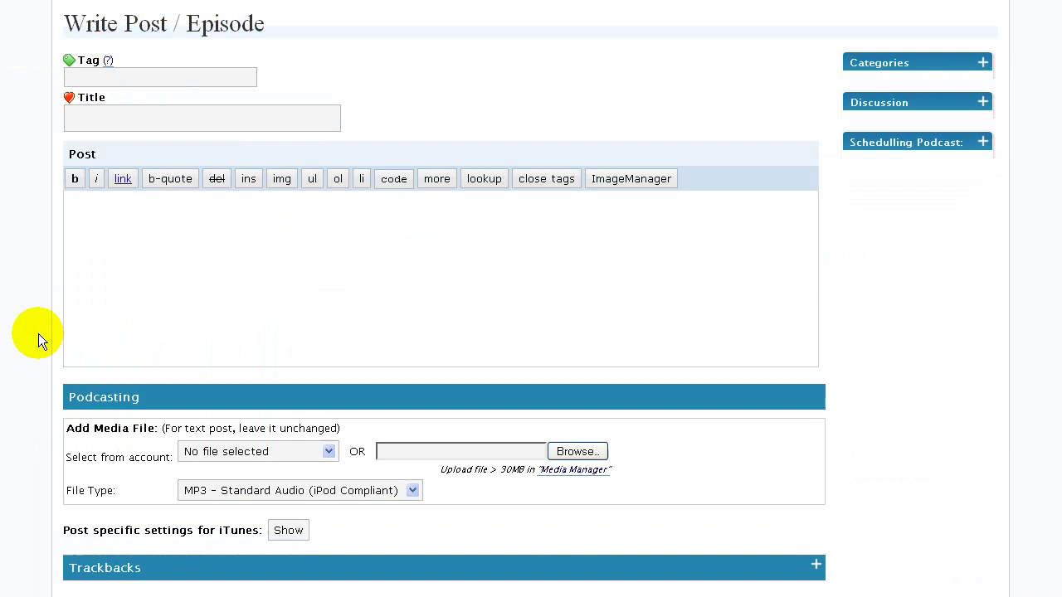
{"action": "left_click", "coordinate": [560, 282]}
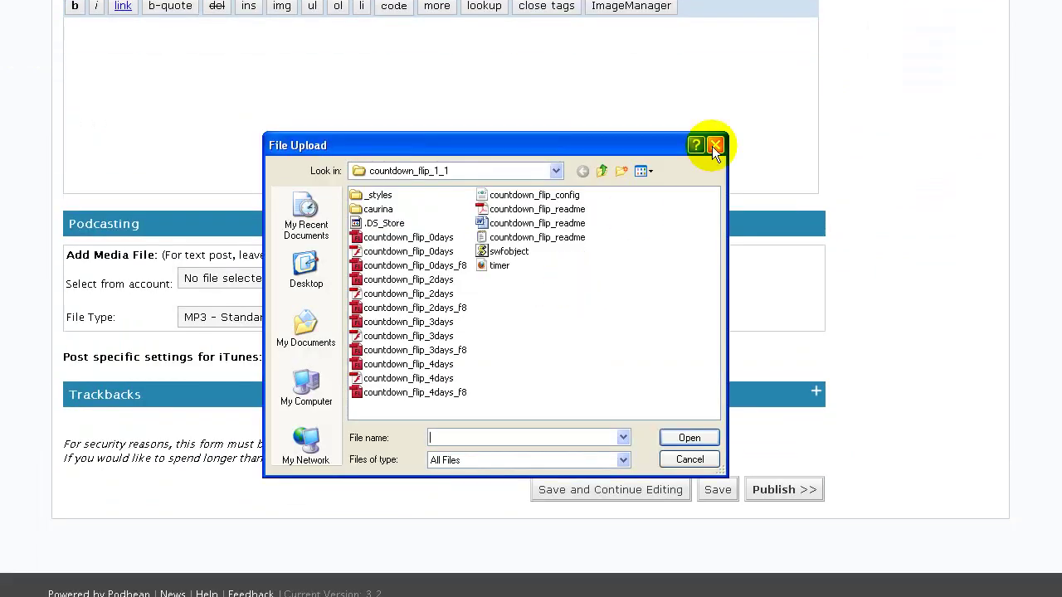
{"action": "left_click", "coordinate": [714, 146]}
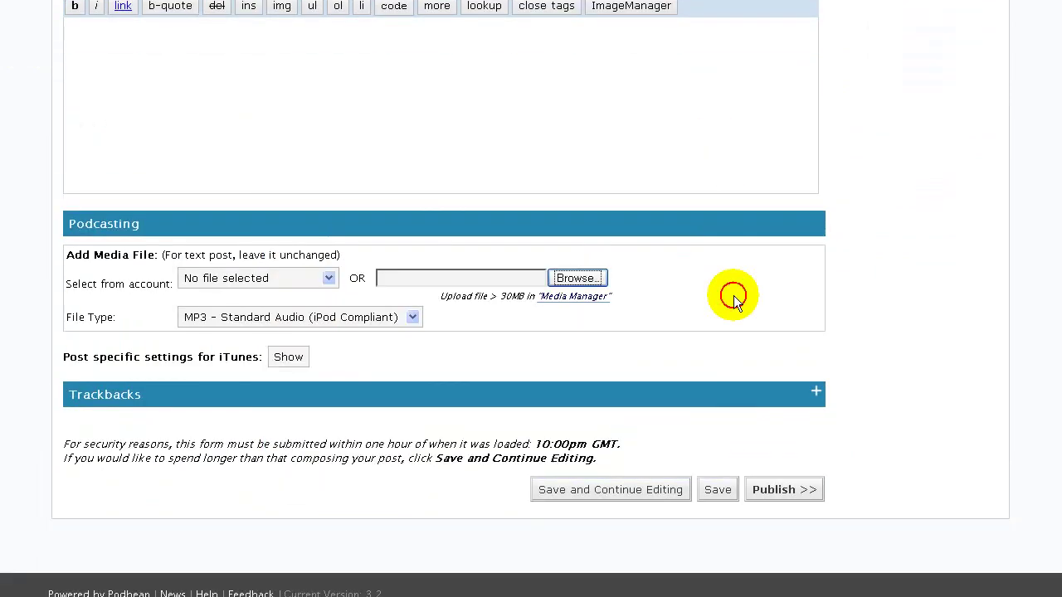
{"action": "left_click", "coordinate": [310, 282]}
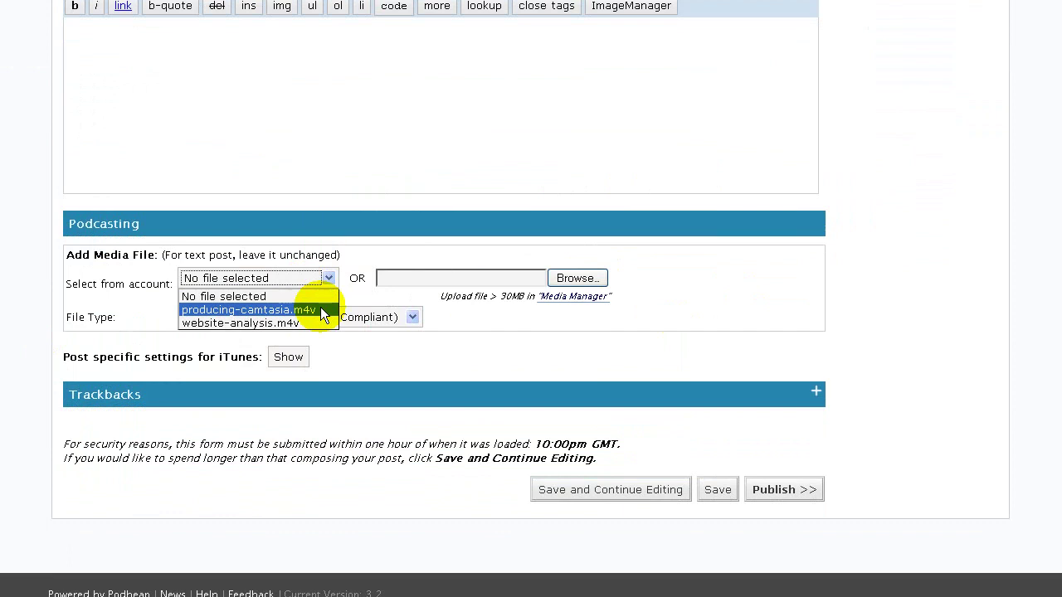
{"action": "left_click", "coordinate": [322, 312]}
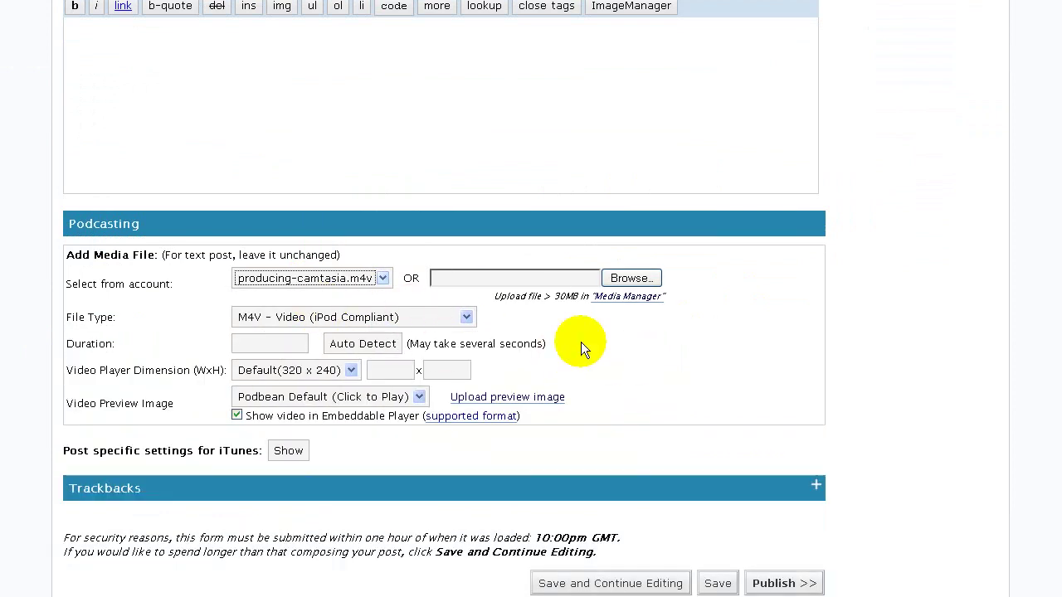
{"action": "left_click", "coordinate": [640, 359]}
{"action": "scroll", "coordinate": [640, 359], "scroll_direction": "down", "scroll_amount": 1}
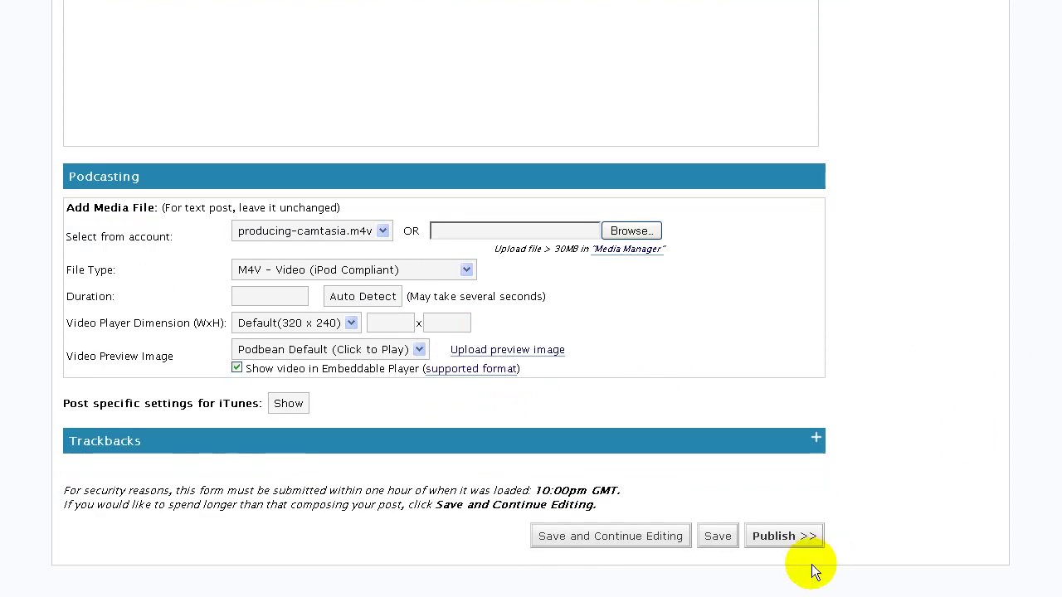
Select the podcast's RSS feed URL in the Feed/iTunes settings.
{"action": "scroll", "coordinate": [898, 487], "scroll_direction": "up", "scroll_amount": 8}
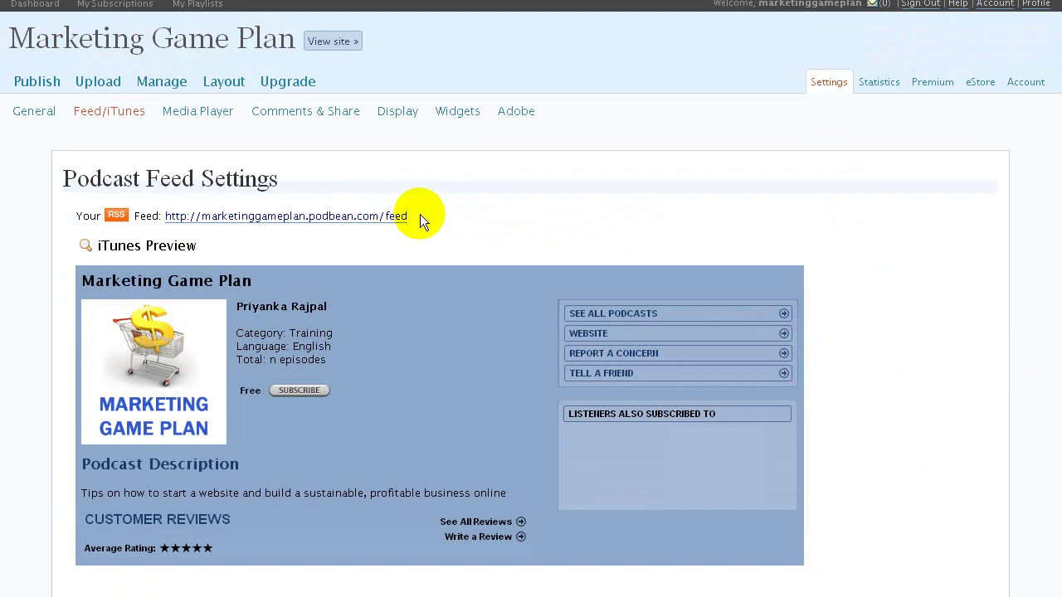
{"action": "left_click_drag", "start_coordinate": [420, 214], "coordinate": [170, 226]}
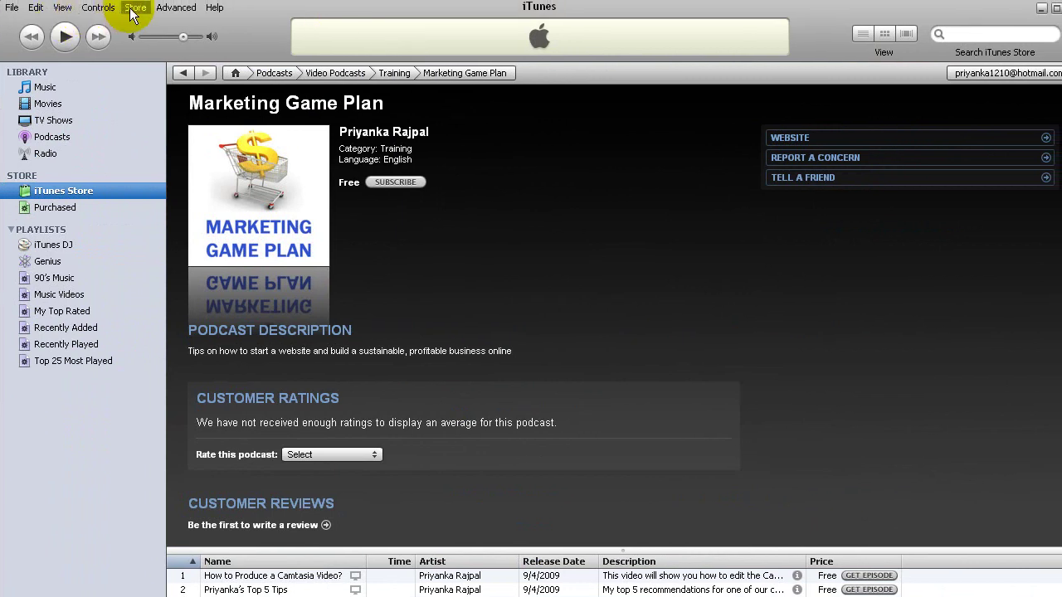
{"action": "left_click", "coordinate": [187, 6]}
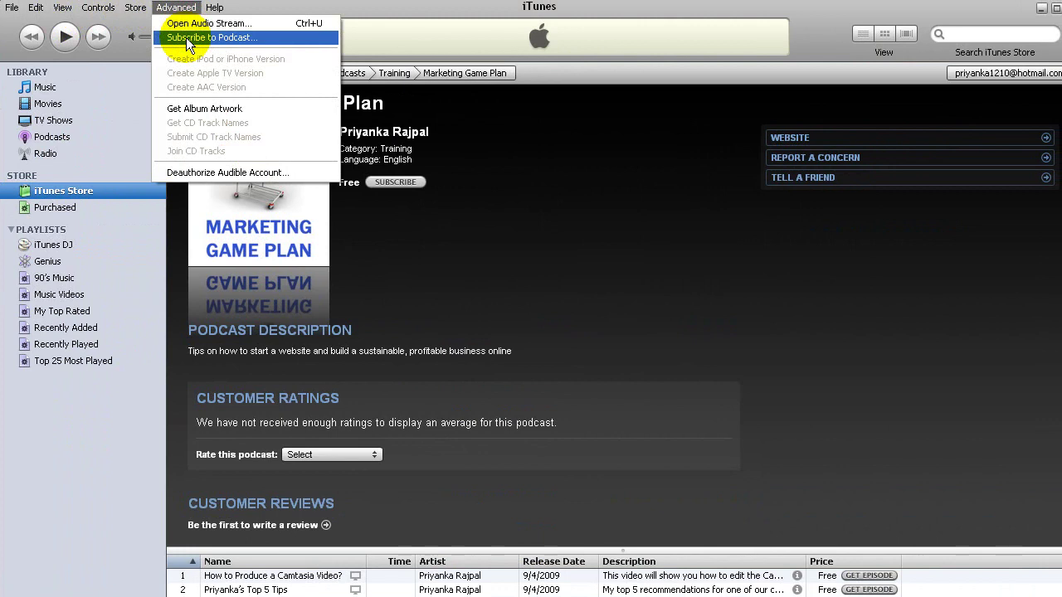
{"action": "left_click", "coordinate": [185, 37]}
{"action": "left_click", "coordinate": [475, 197]}
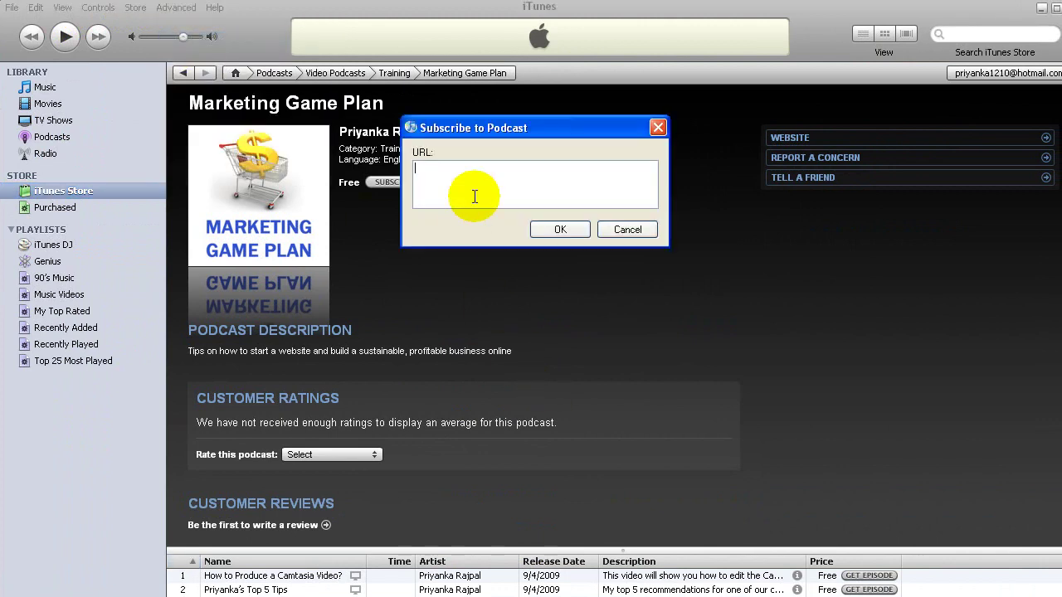
{"action": "left_click", "coordinate": [657, 127]}
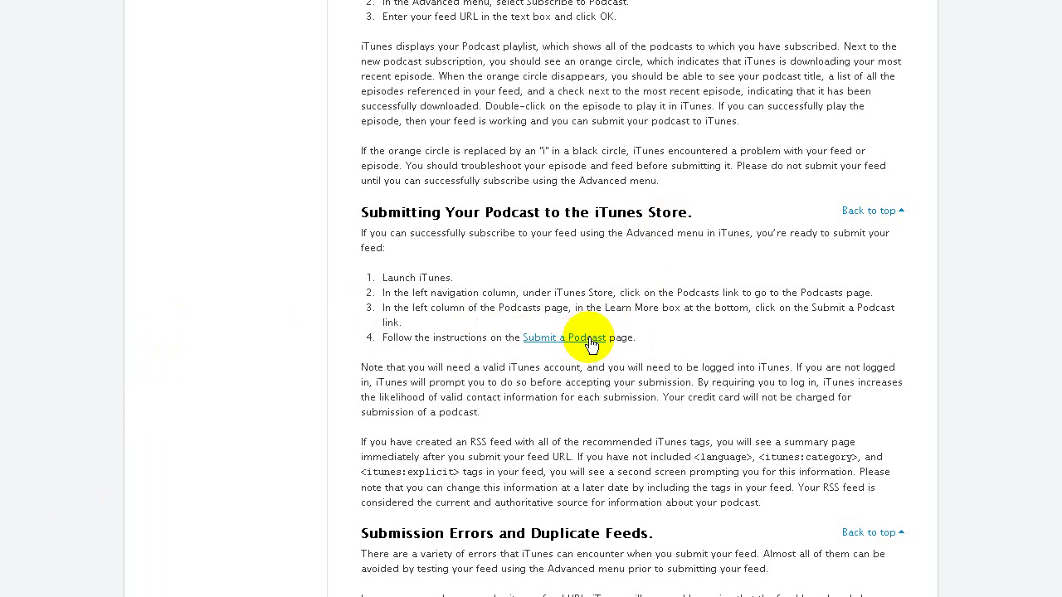
Follow the help page's Submit a Podcast link into iTunes and place the cursor in the Podcast Feed URL field.
{"action": "left_click", "coordinate": [590, 339]}
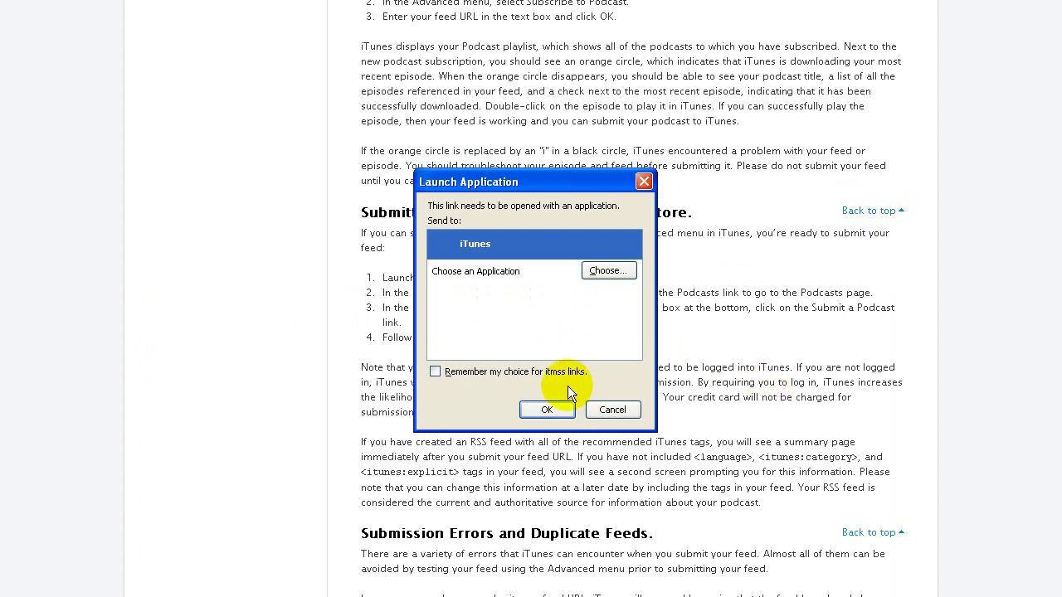
{"action": "left_click", "coordinate": [556, 409]}
{"action": "left_click", "coordinate": [558, 409]}
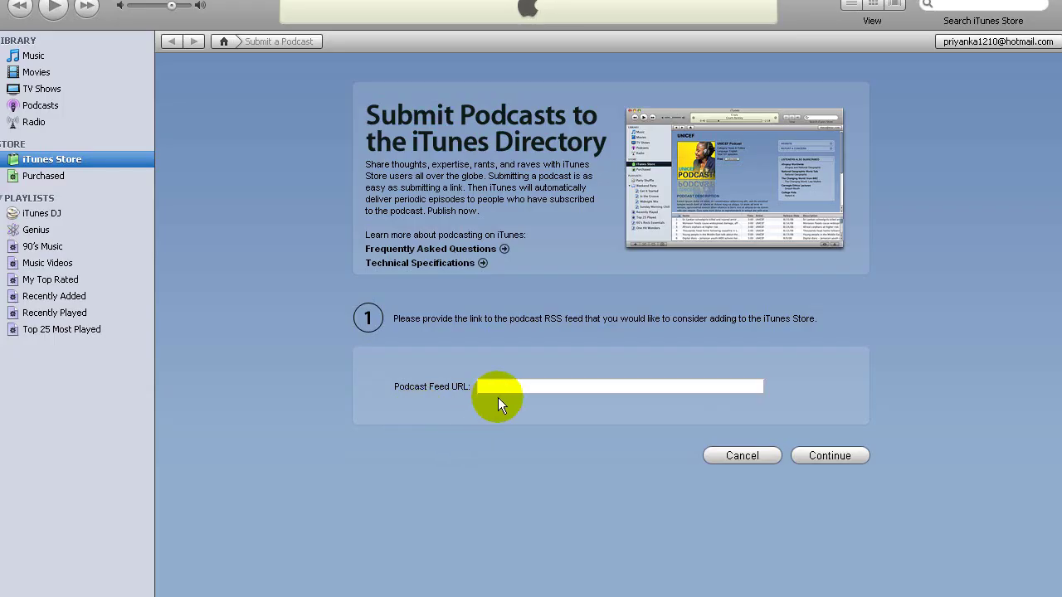
{"action": "left_click", "coordinate": [510, 387]}
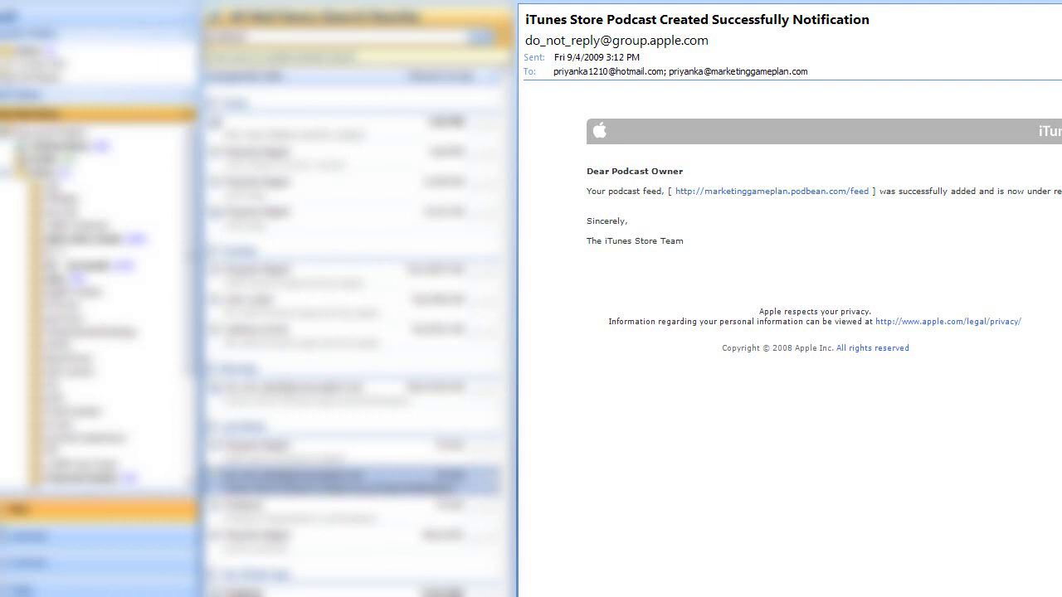
Open the iTunes Store Podcast Approved Notification message and examine the podcast link it contains.
{"action": "left_click", "coordinate": [320, 396]}
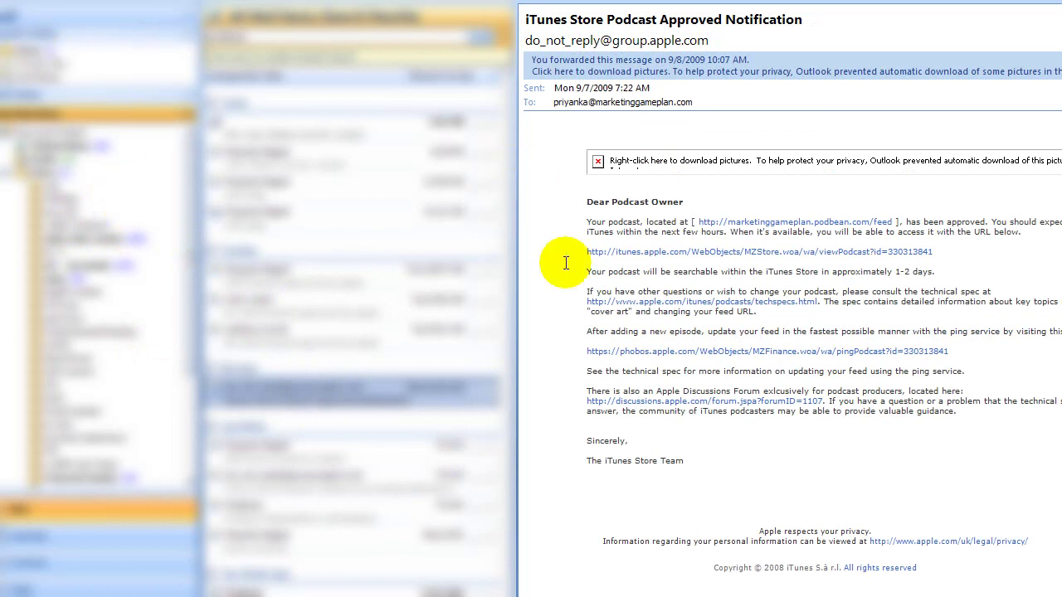
{"action": "key", "text": "ctrl+a"}
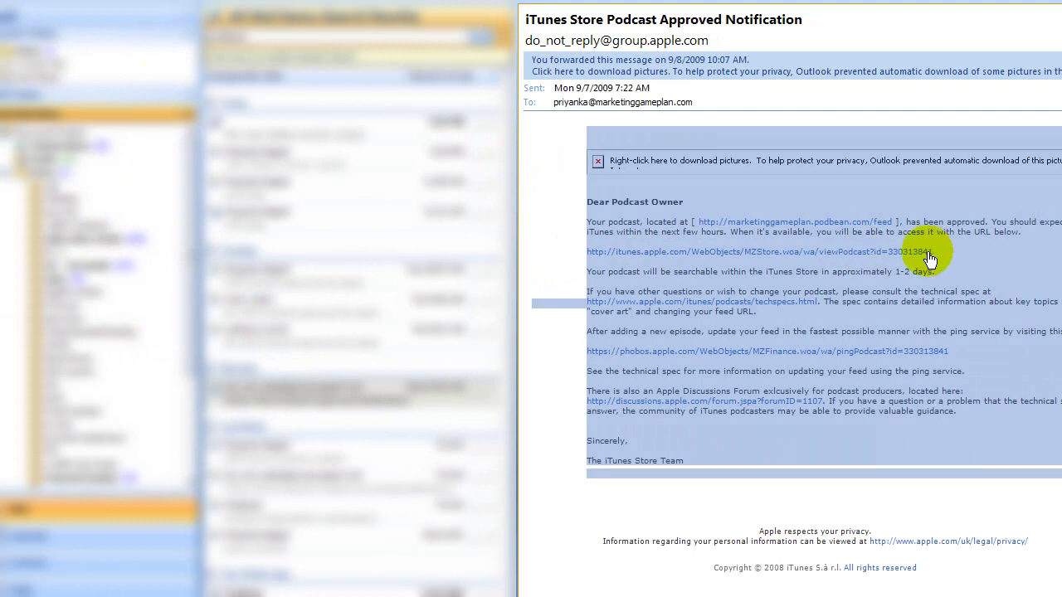
{"action": "left_click", "coordinate": [1007, 503]}
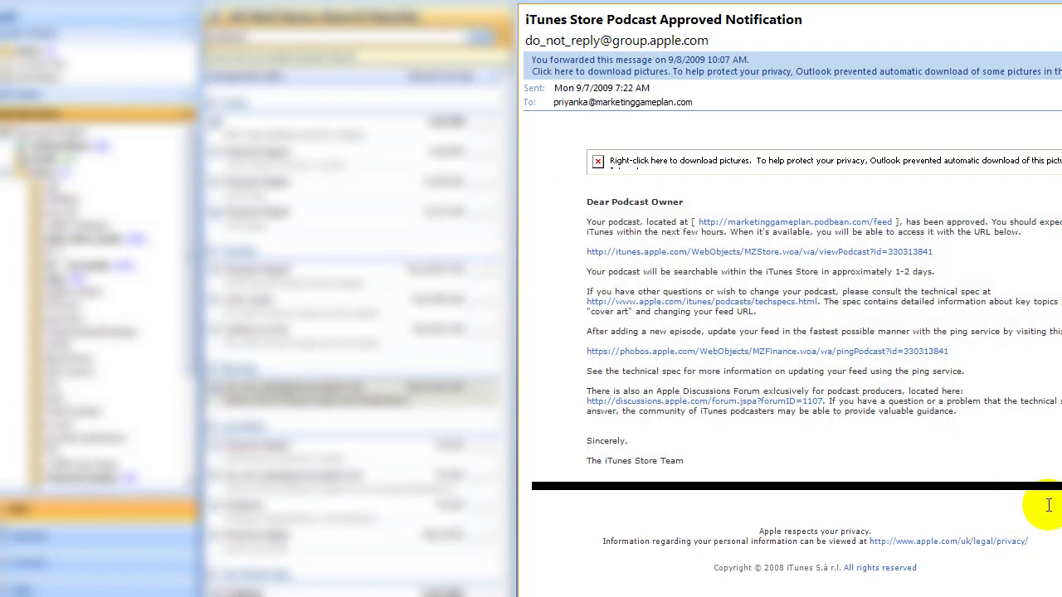